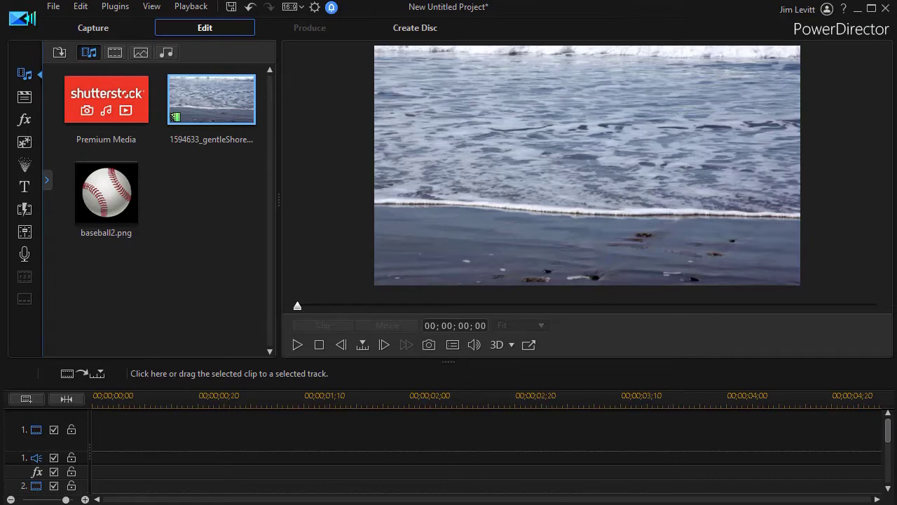
# Preview the gentle shore clip to about 00;00;20;27, then place it on video track 1
pyautogui.click(298, 345)
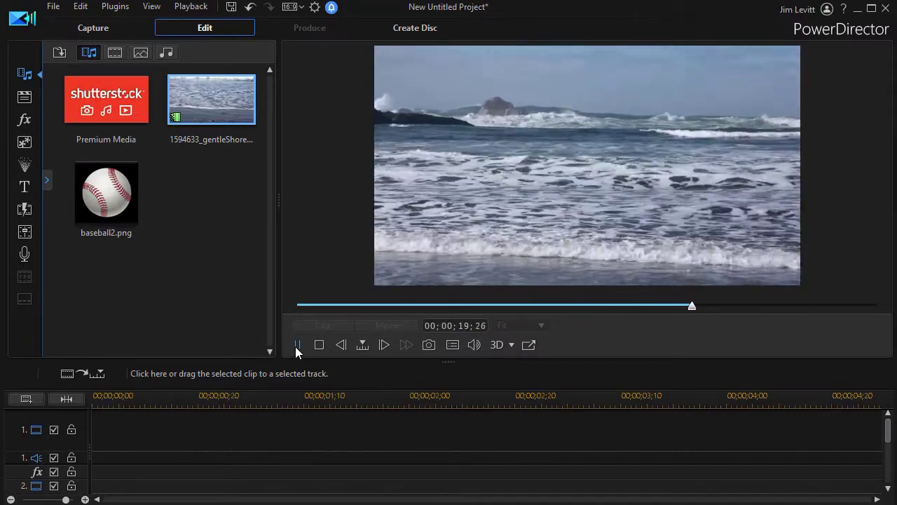
pyautogui.click(297, 344)
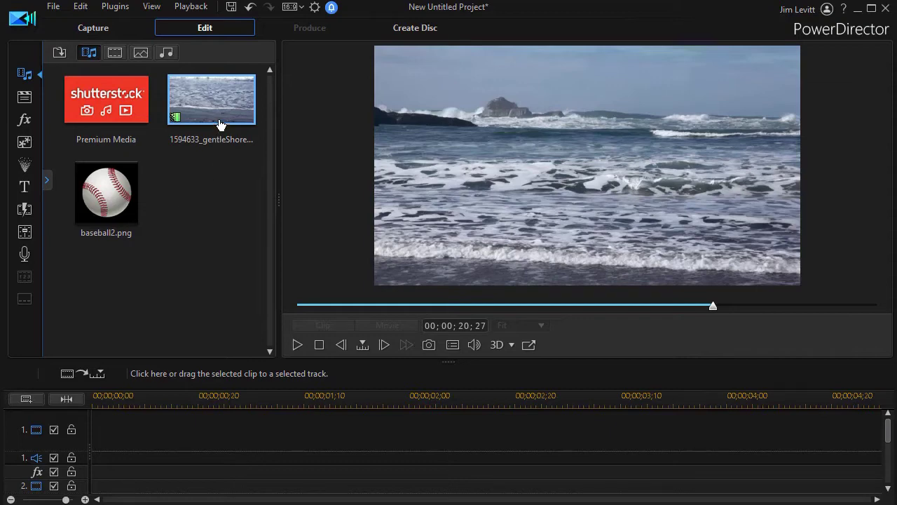
pyautogui.moveTo(219, 90); pyautogui.dragTo(91, 432)
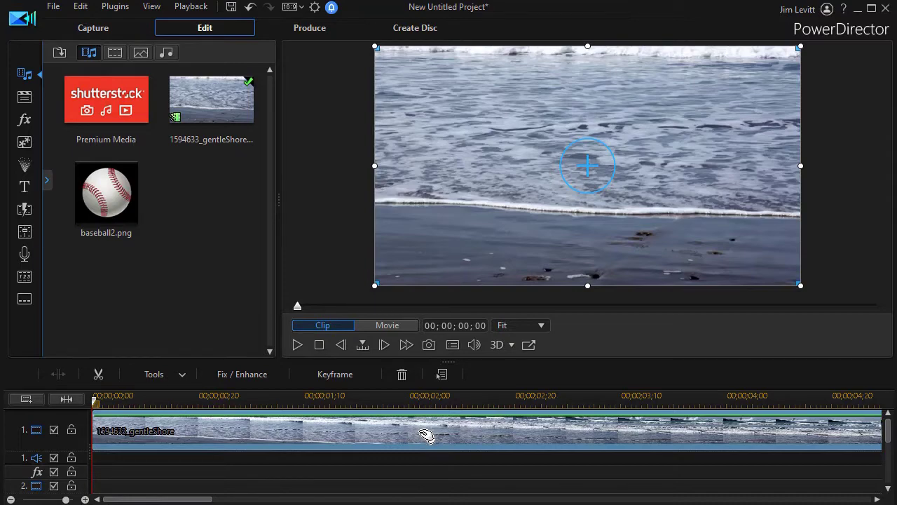
# Open the gentleShore clip on track 1 in the PiP Designer
pyautogui.doubleClick(427, 434)
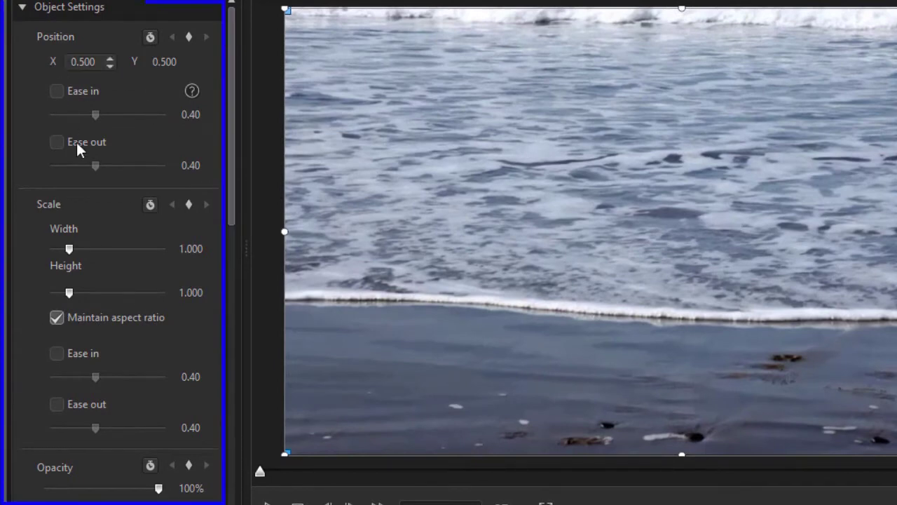
# Show the PiP Designer keyframe timeline with Position, Scale, Opacity, Rotation and Freeform tracks
pyautogui.moveTo(229, 222)
pyautogui.mouseDown()
pyautogui.moveTo(228, 254)
pyautogui.moveTo(223, 188)
pyautogui.moveTo(230, 225)
pyautogui.mouseUp()
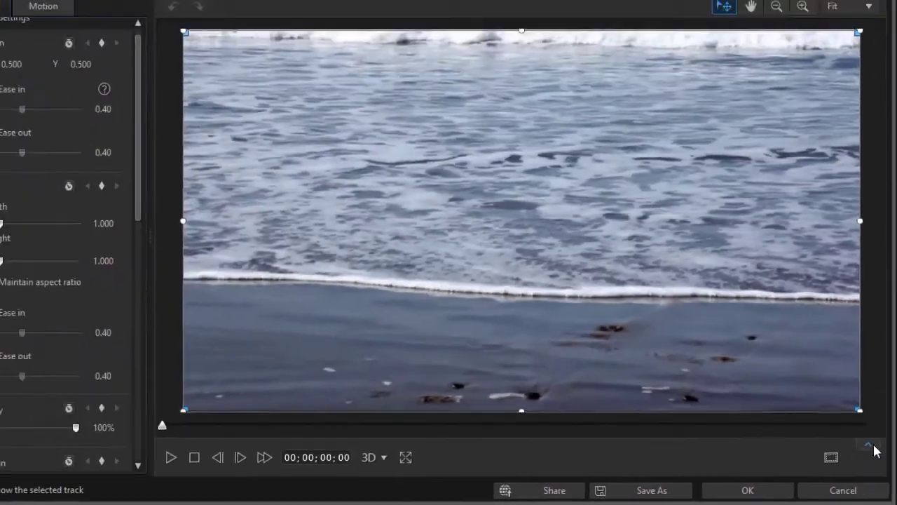
pyautogui.click(850, 386)
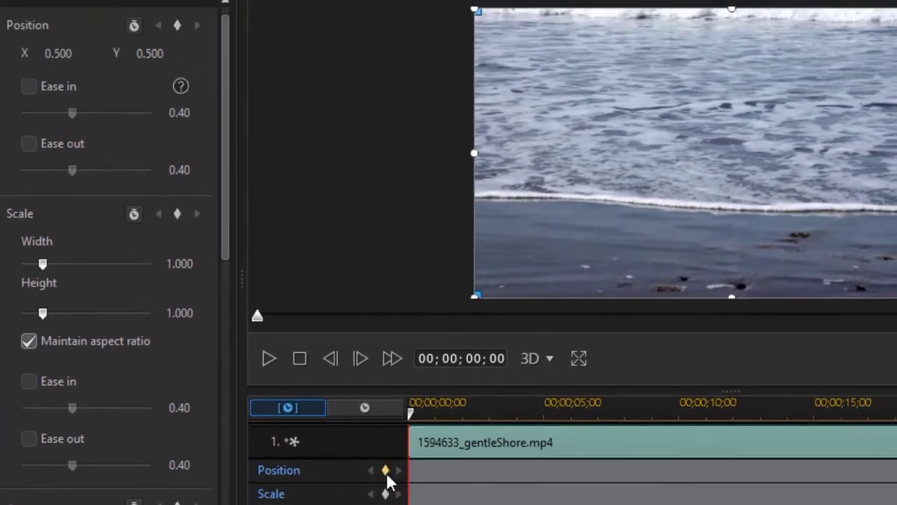
pyautogui.click(385, 471)
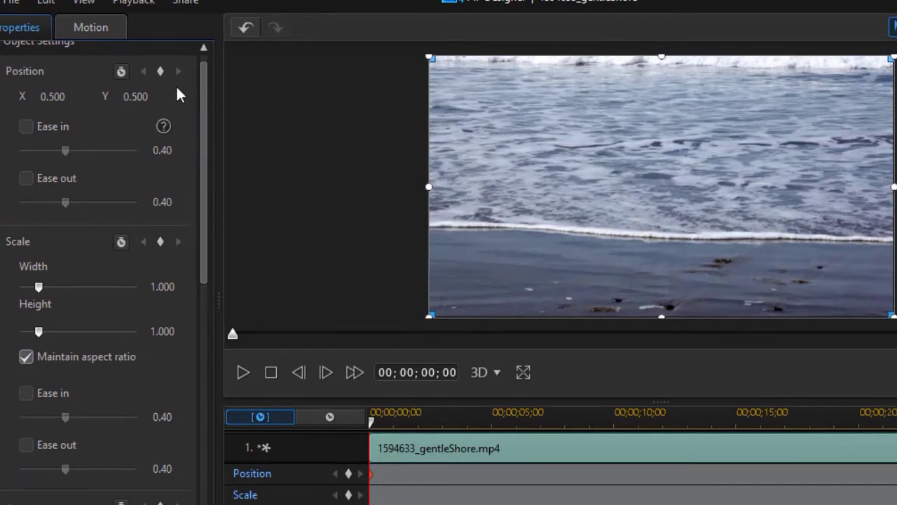
pyautogui.click(243, 367)
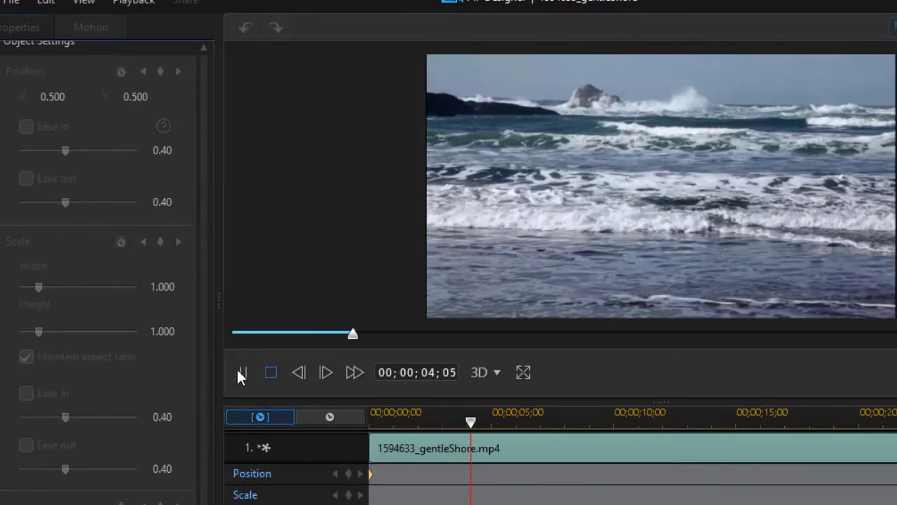
pyautogui.click(240, 370)
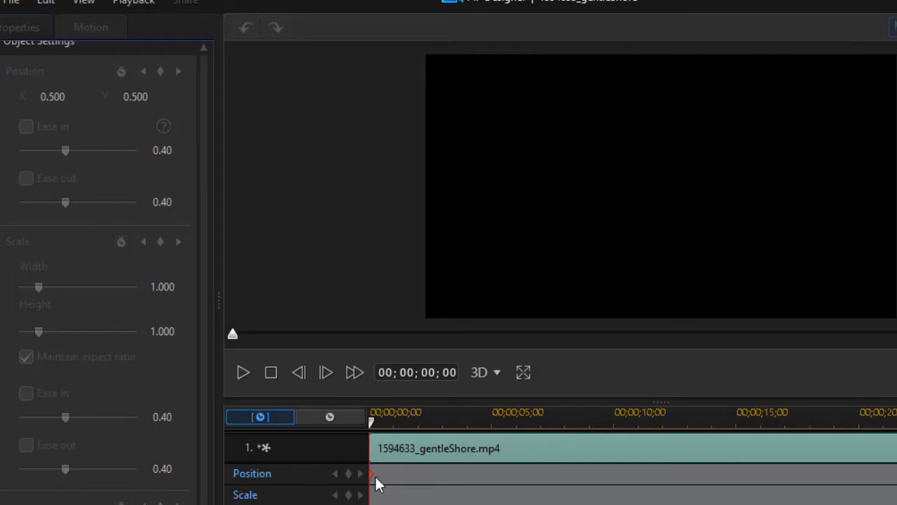
pyautogui.press('space')
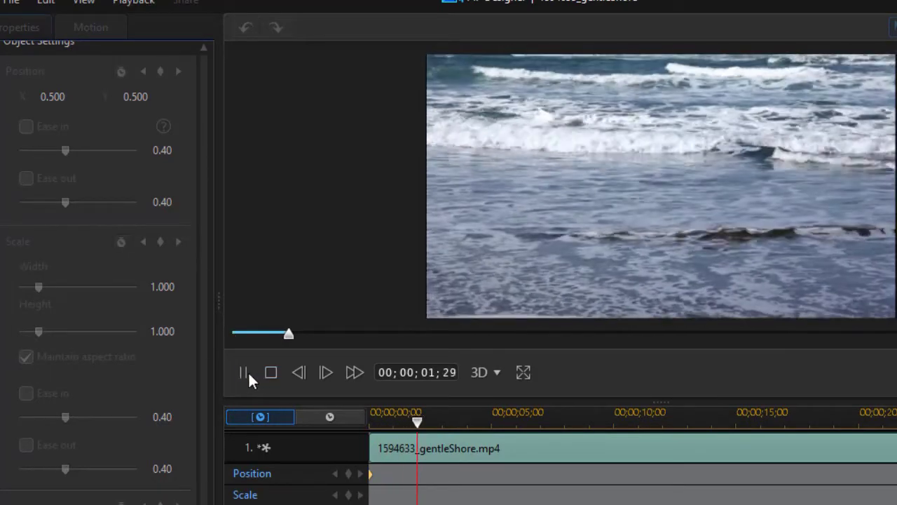
pyautogui.click(243, 372)
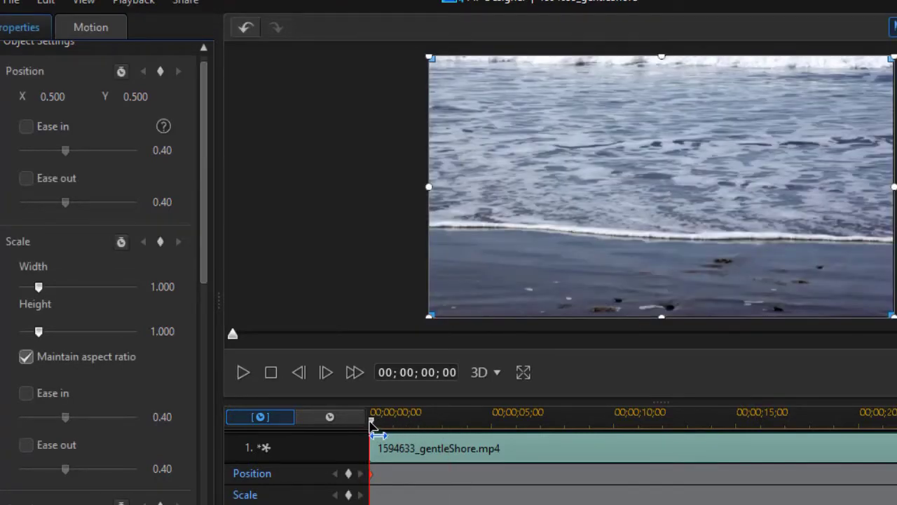
# At 00;00;05;04, add a Position keyframe moving the shore clip right to X 1.230, Y 0.500
pyautogui.moveTo(370, 421); pyautogui.dragTo(495, 423)
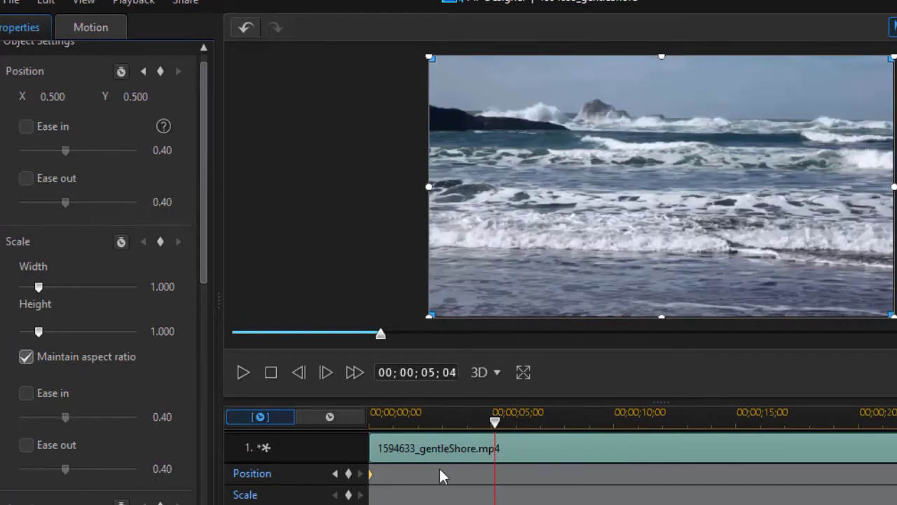
pyautogui.click(350, 475)
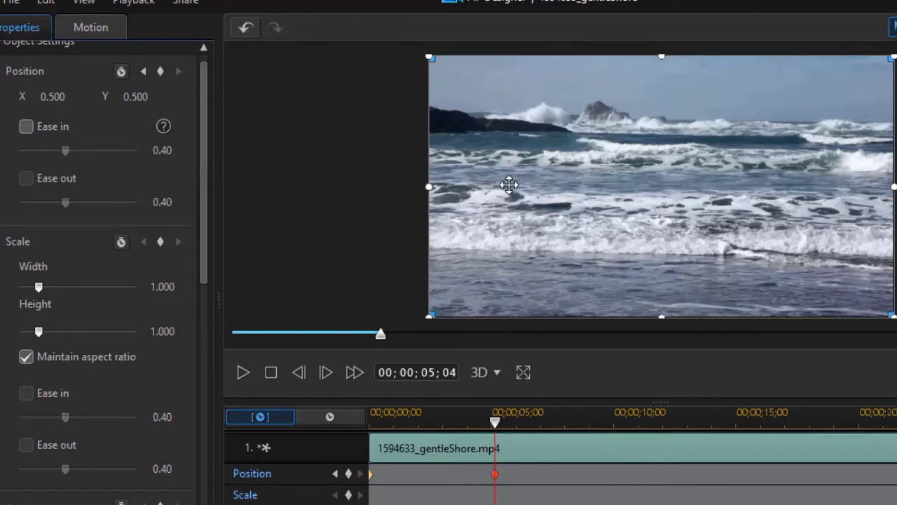
pyautogui.moveTo(509, 184); pyautogui.dragTo(845, 185)
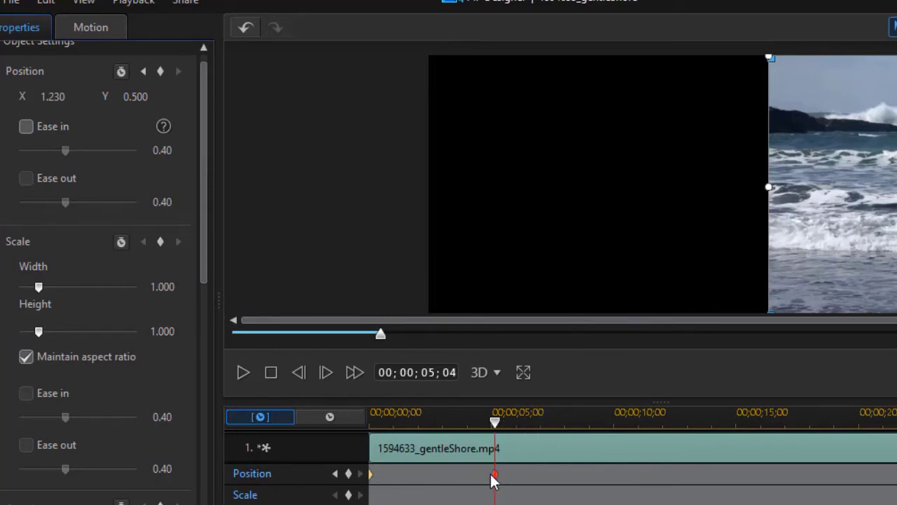
# Play back the slide to the right, pause around 00;00;10;20, and return to the clip start
pyautogui.moveTo(498, 424); pyautogui.dragTo(335, 462)
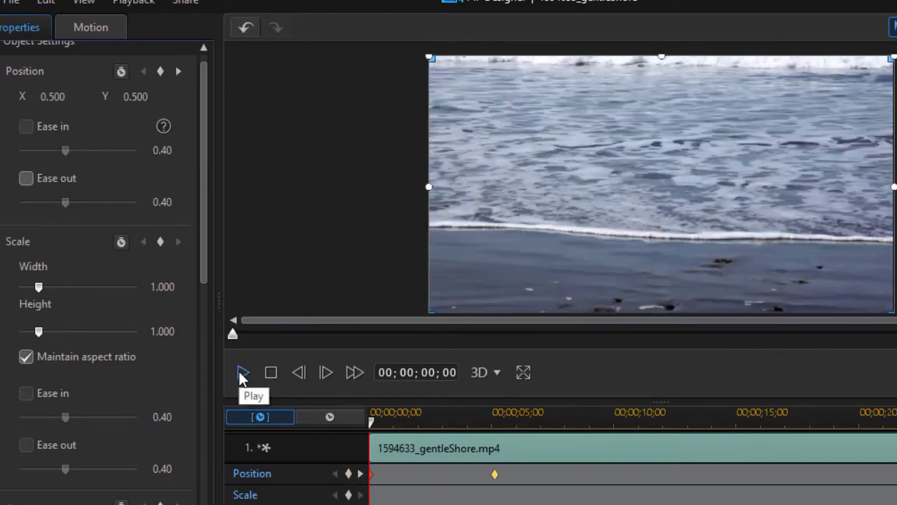
pyautogui.click(241, 372)
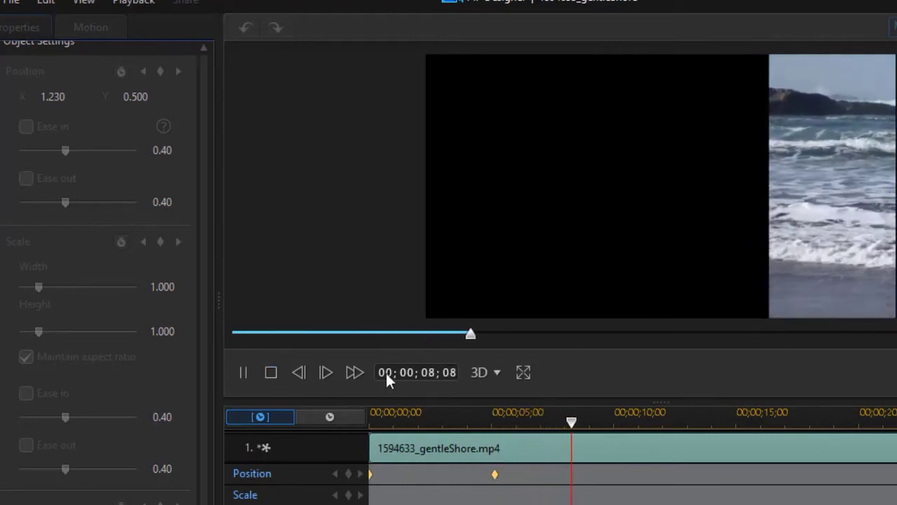
pyautogui.click(243, 372)
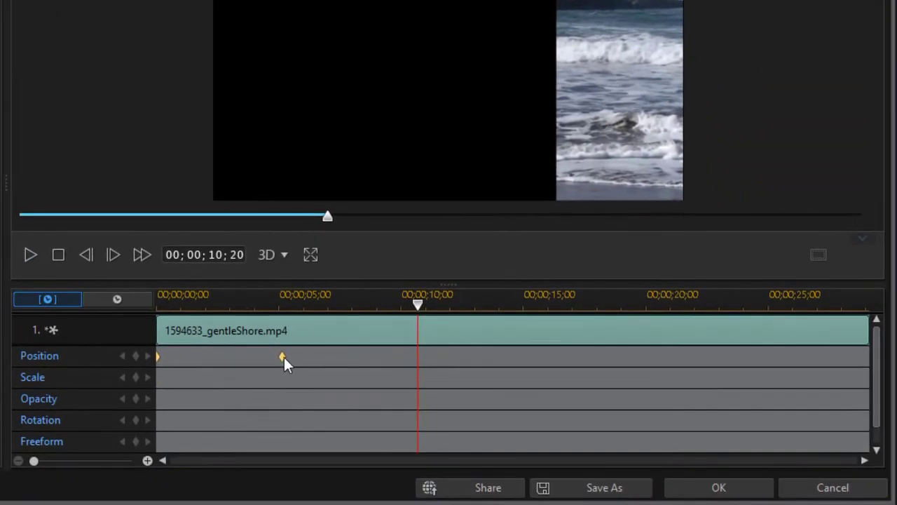
pyautogui.press('Home')
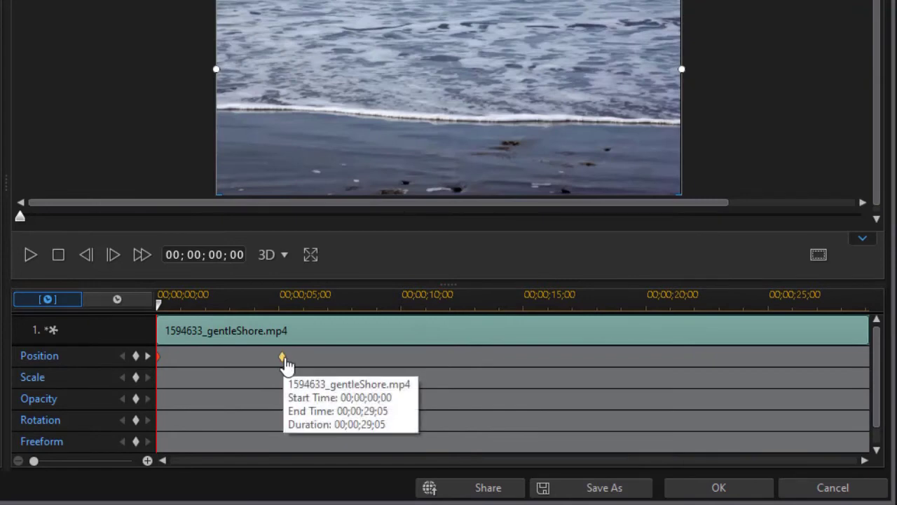
# Remove all Position keyframes and re-centre the shore video at X 0.500, Y 0.500
pyautogui.rightClick(283, 355)
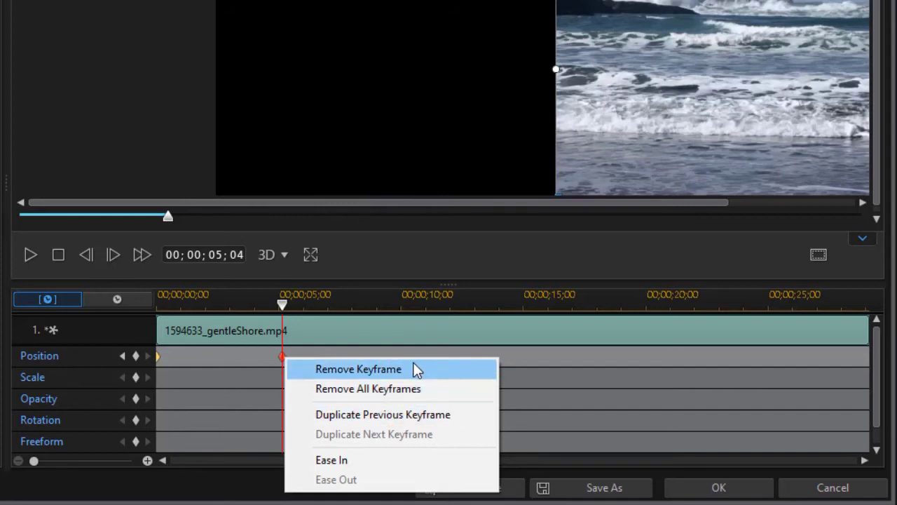
pyautogui.click(387, 393)
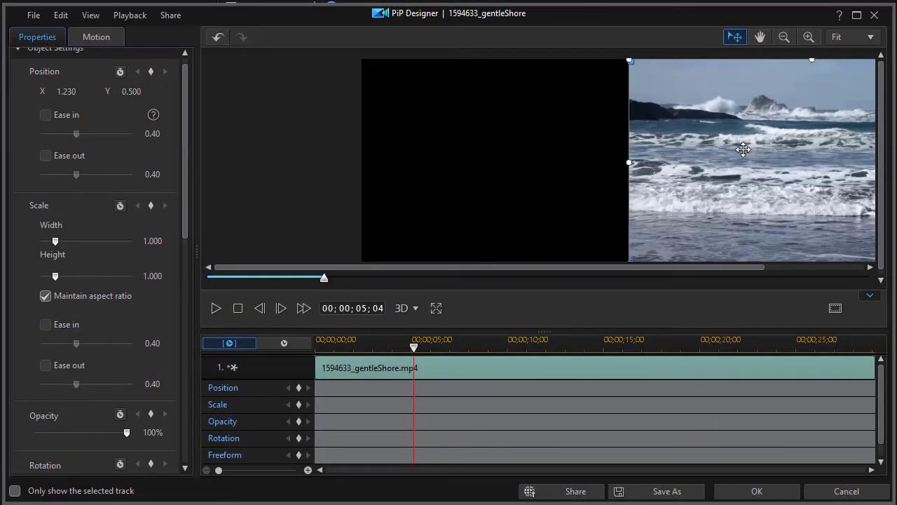
pyautogui.moveTo(738, 150); pyautogui.dragTo(476, 151)
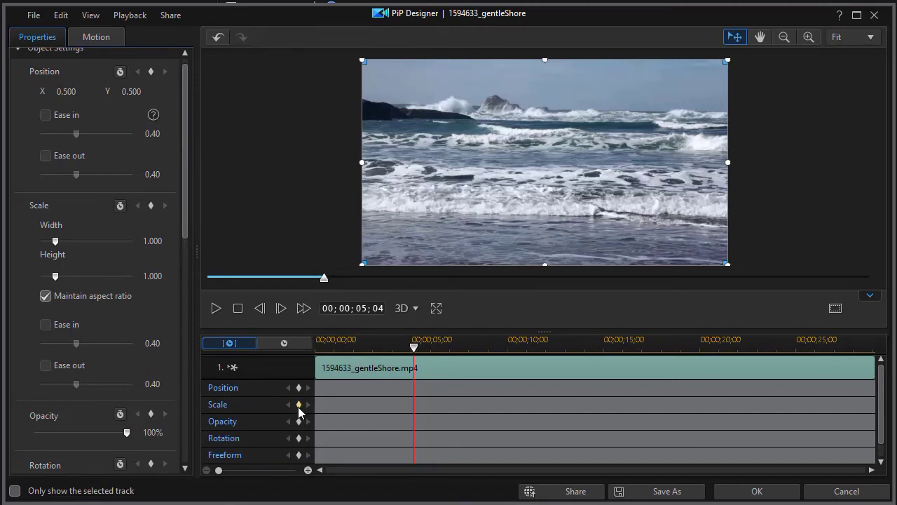
# Add Scale keyframes at 0 and 06;23, shrinking the shore clip from 1.000 to about 0.137
pyautogui.moveTo(420, 354); pyautogui.dragTo(319, 348)
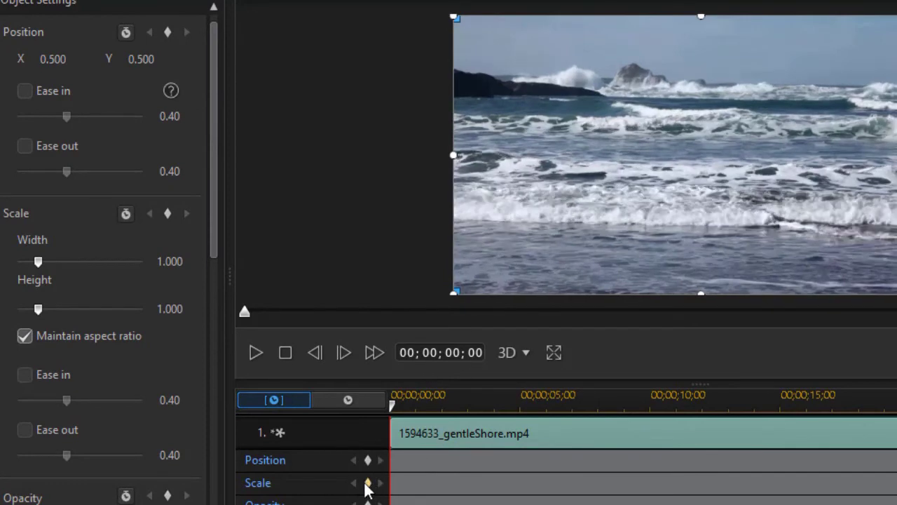
pyautogui.click(367, 483)
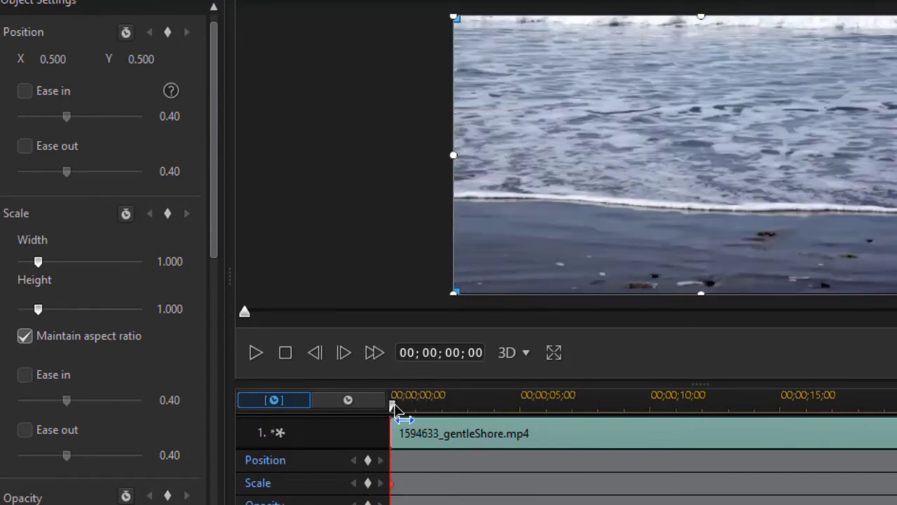
pyautogui.moveTo(394, 408); pyautogui.dragTo(571, 430)
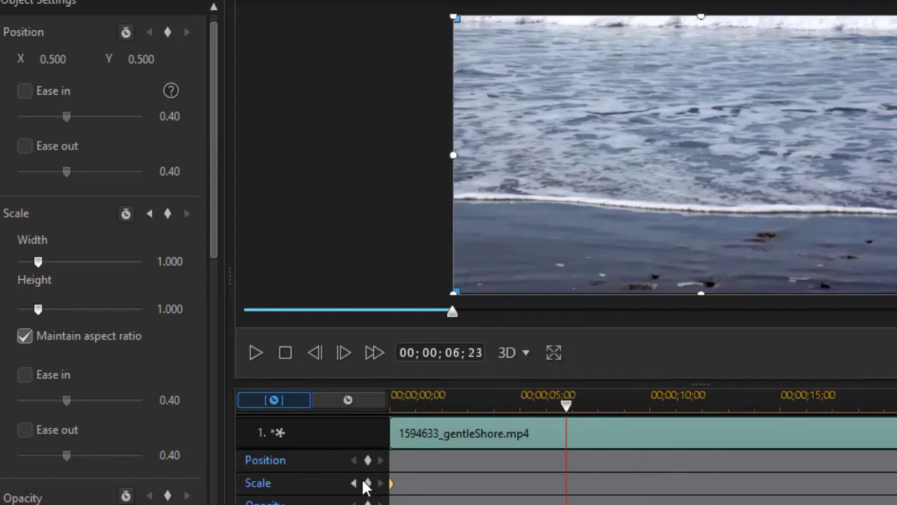
pyautogui.click(367, 483)
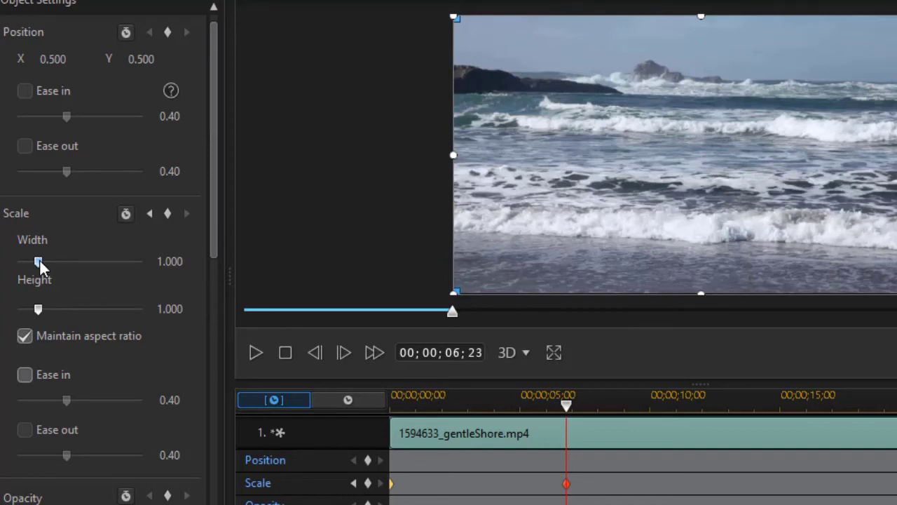
pyautogui.moveTo(39, 260); pyautogui.dragTo(19, 266)
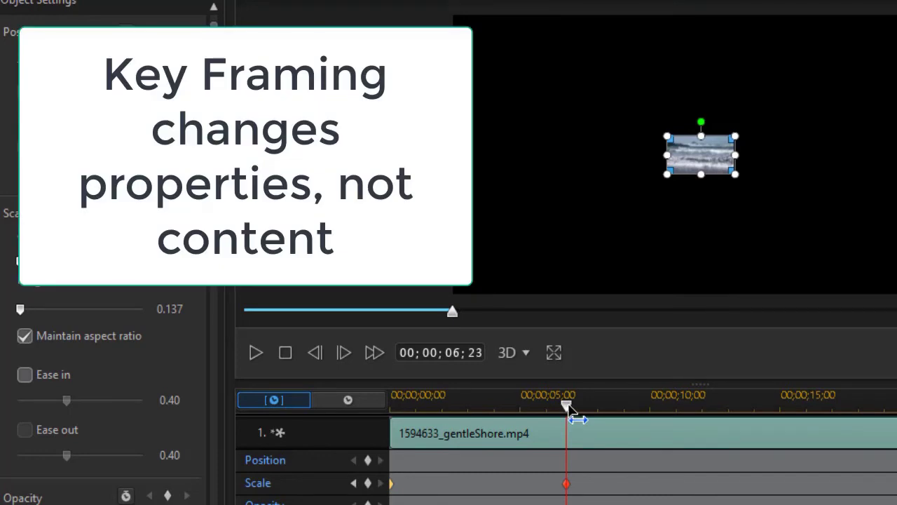
pyautogui.moveTo(569, 410); pyautogui.dragTo(565, 412)
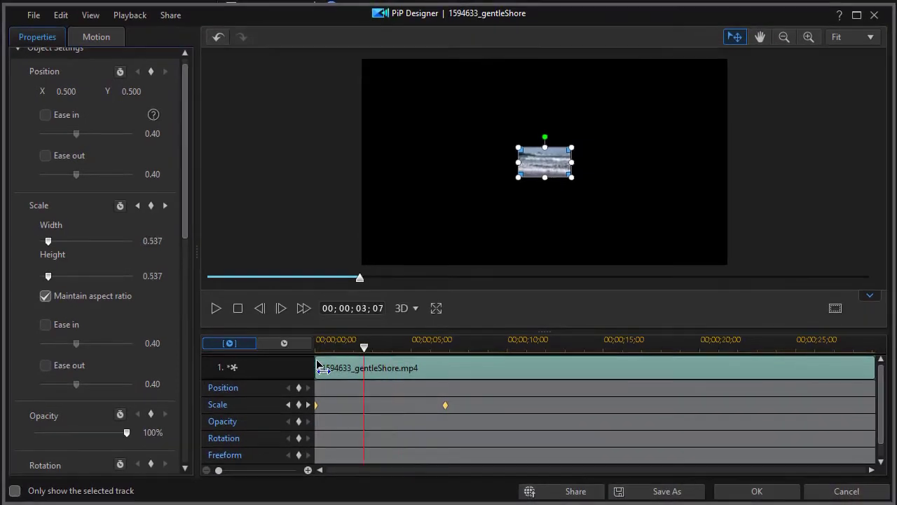
pyautogui.click(316, 365)
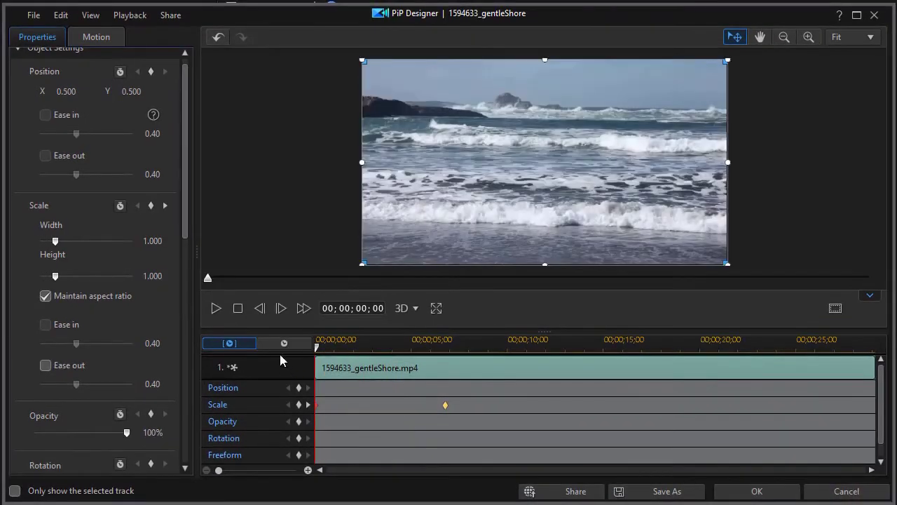
pyautogui.click(216, 310)
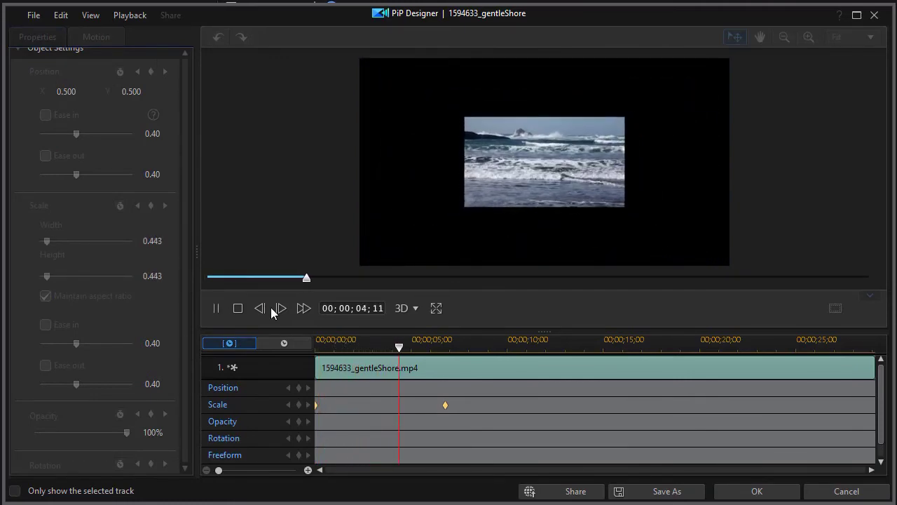
pyautogui.click(217, 311)
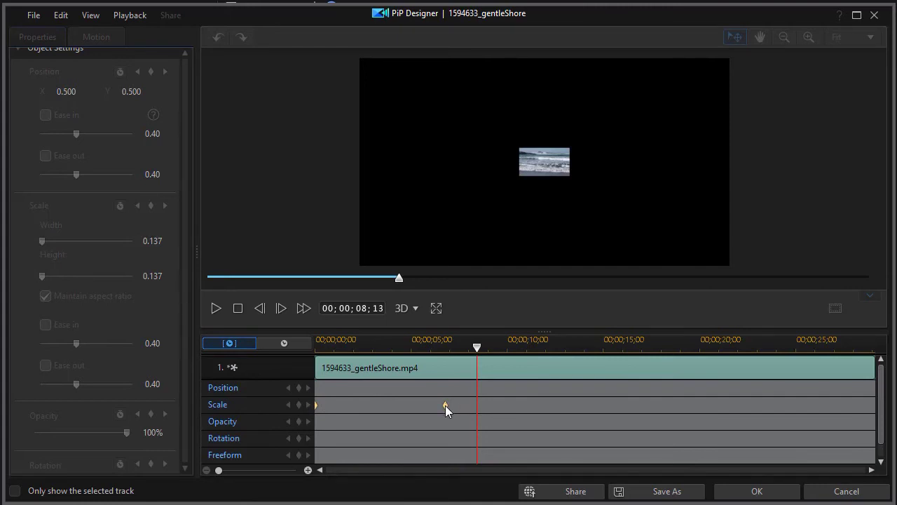
pyautogui.click(239, 311)
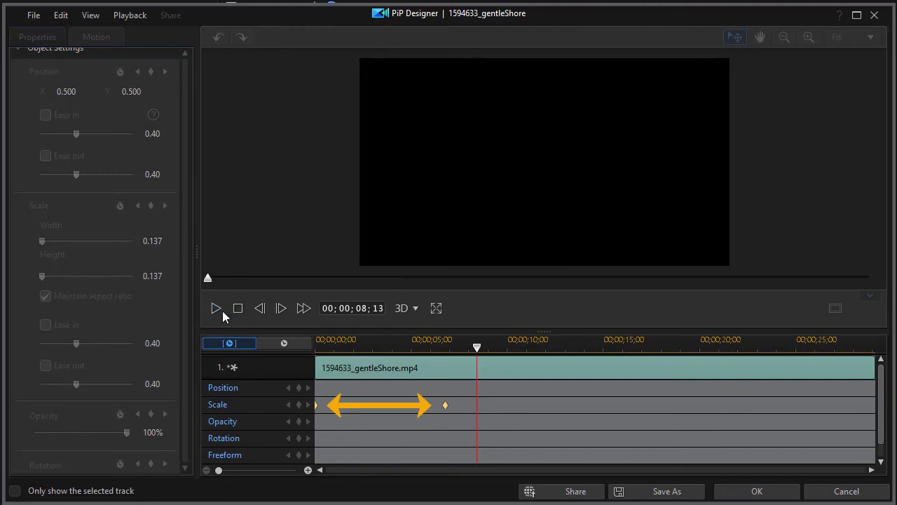
# Move the second Scale keyframe to about 00;00;25;06, then play back the slow shrink
pyautogui.click(446, 405)
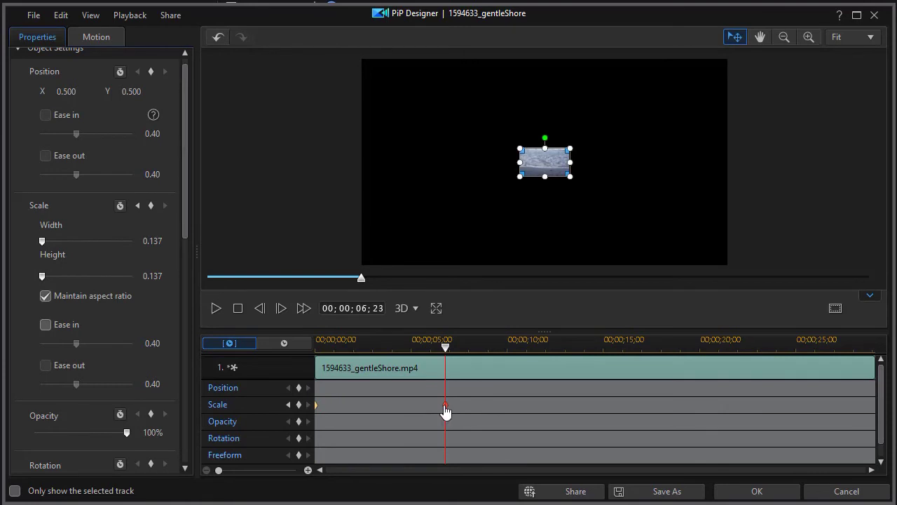
pyautogui.moveTo(446, 412); pyautogui.dragTo(803, 422)
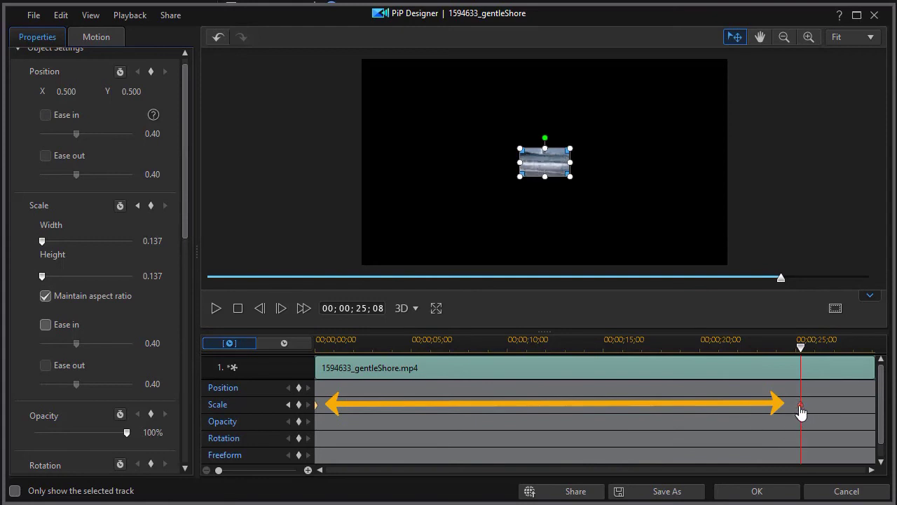
pyautogui.moveTo(802, 343); pyautogui.dragTo(280, 370)
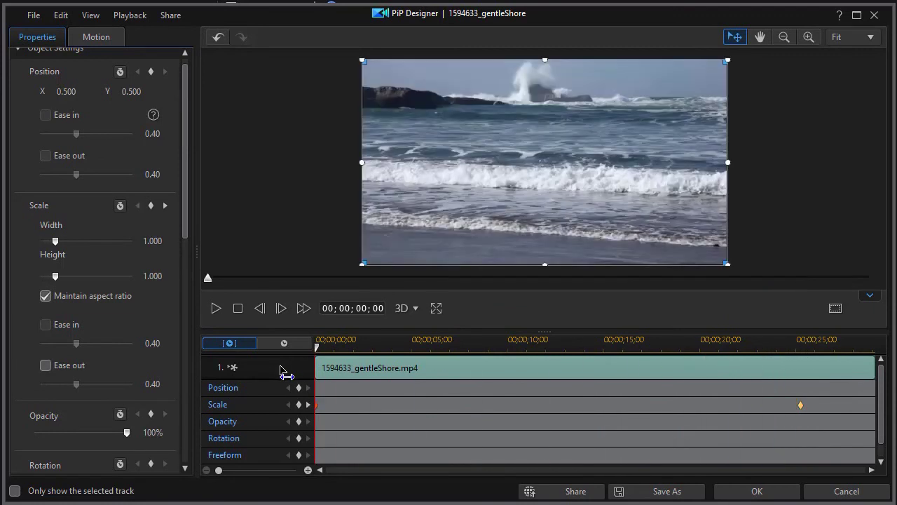
pyautogui.click(217, 310)
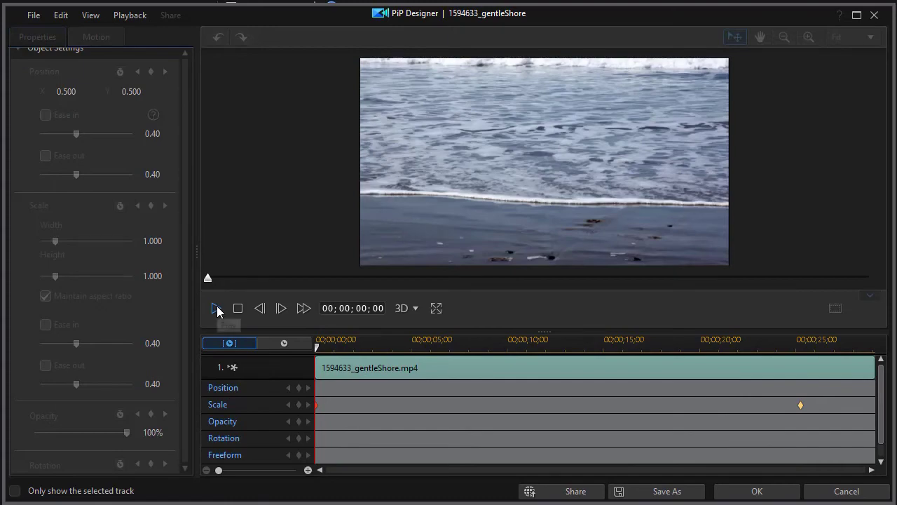